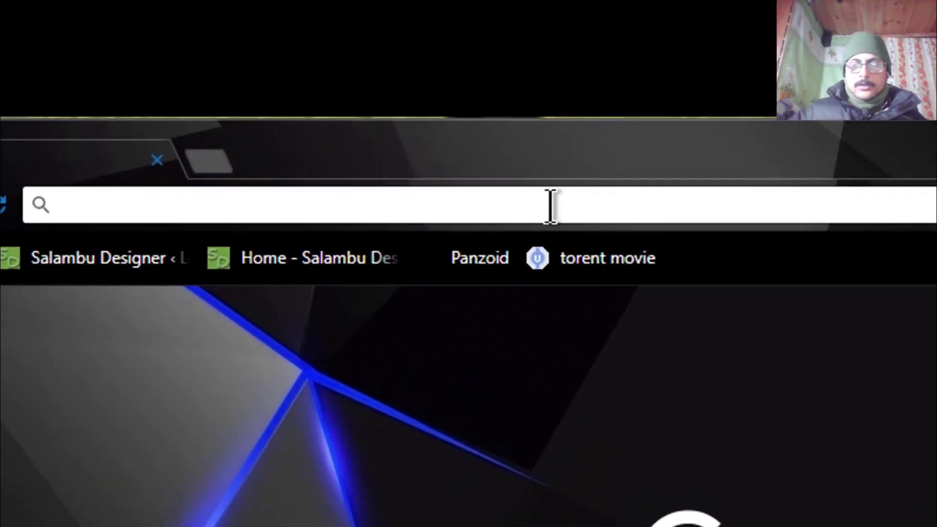
Open the router's administration page at 192.168.1.1.
text(19)
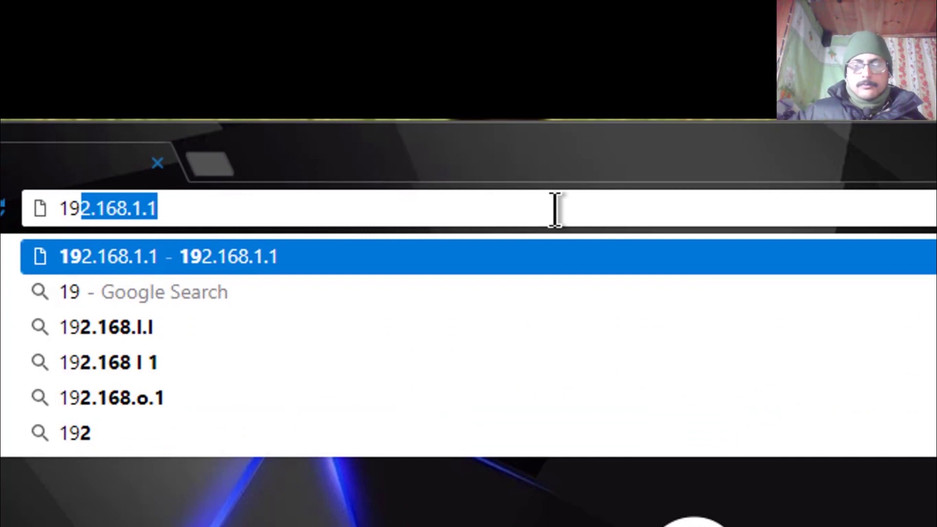
text(2.168.1.1)
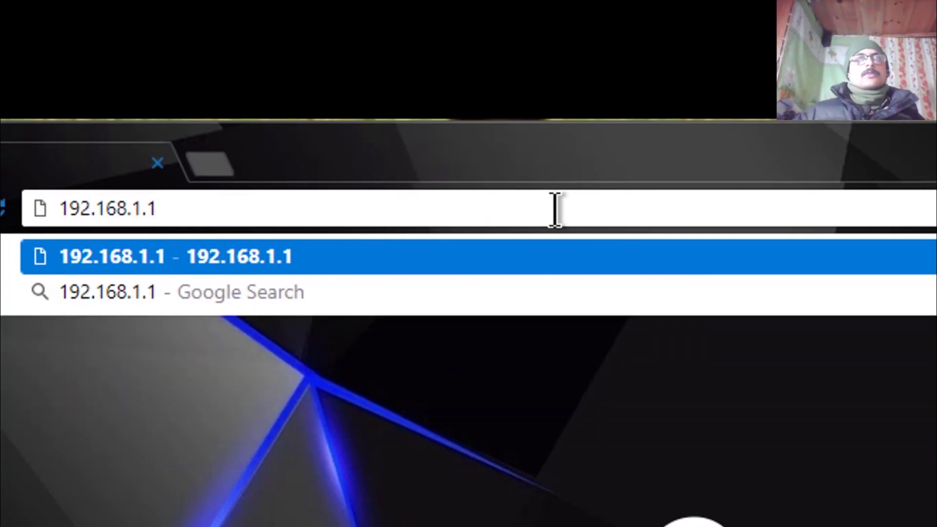
key(Return)
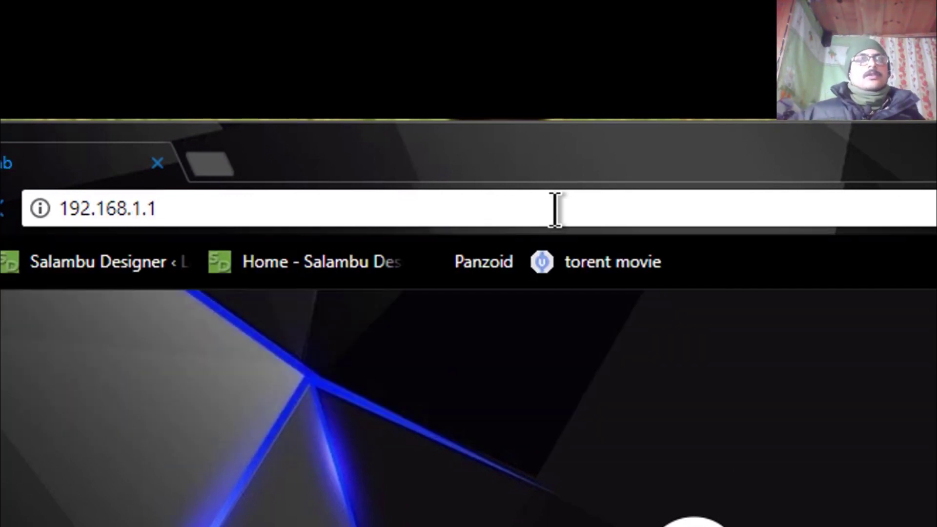
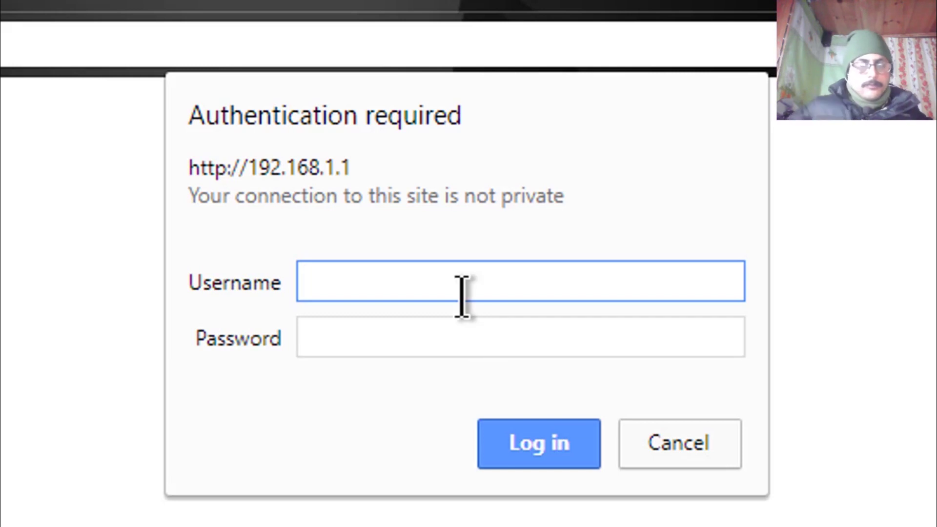
Log in to the router with the username admin and the account password.
text(admin)
key(Tab)
text(•••••••••)
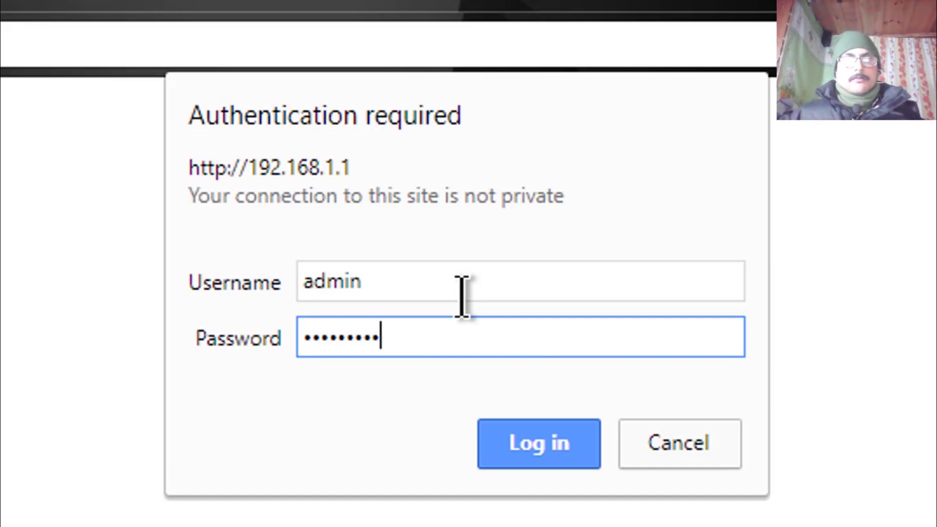
click(509, 428)
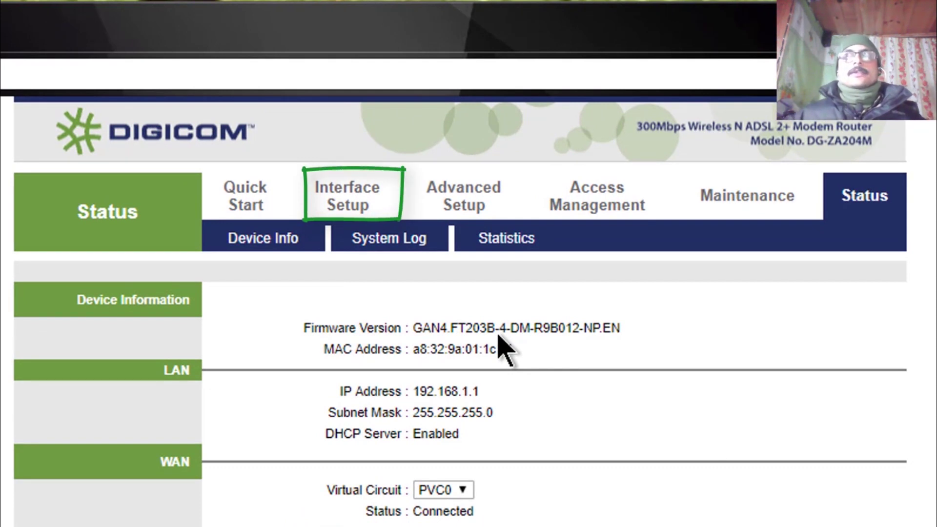
Open the wireless interface settings and go to the WPA2-PSK section of the HEAD-Nepal network.
click(350, 195)
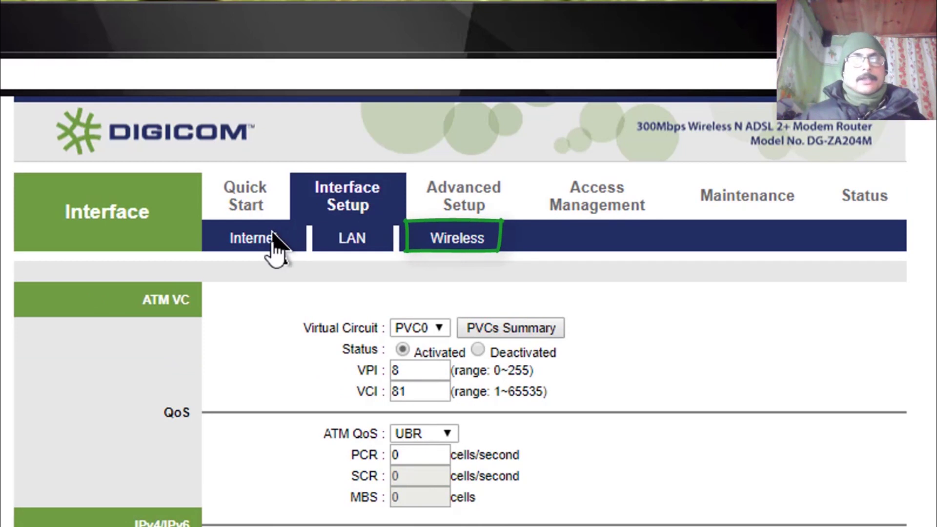
click(442, 247)
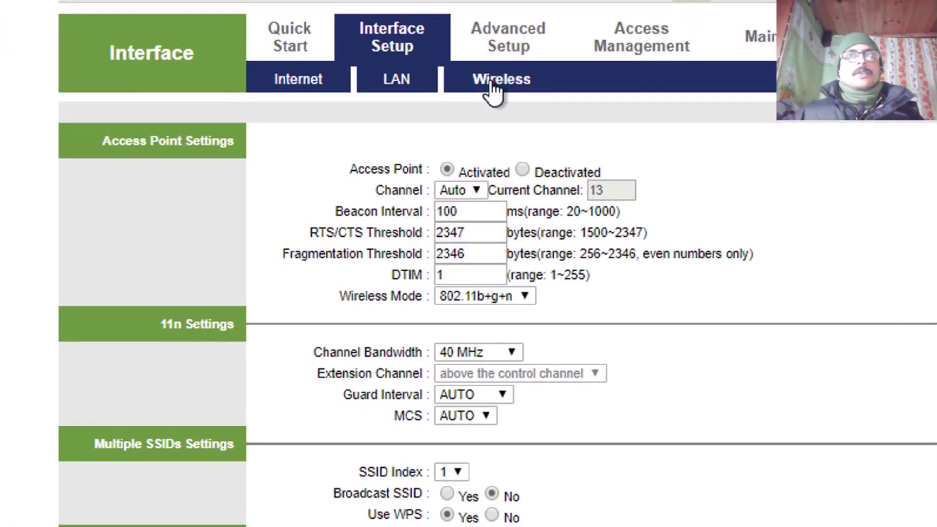
scroll(220, 523, down, 10)
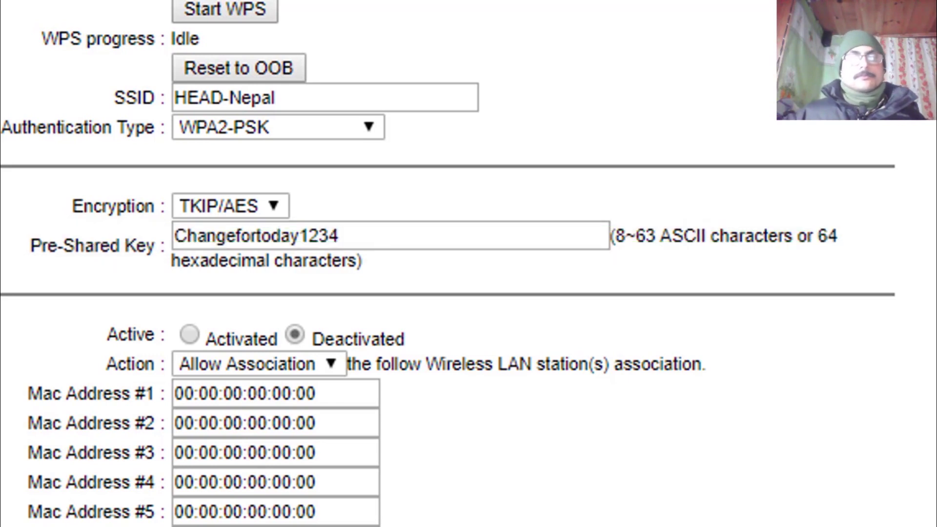
Clear the WPA2-PSK pre-shared key of the HEAD-Nepal network.
click(402, 240)
key(ctrl+a)
key(BackSpace)
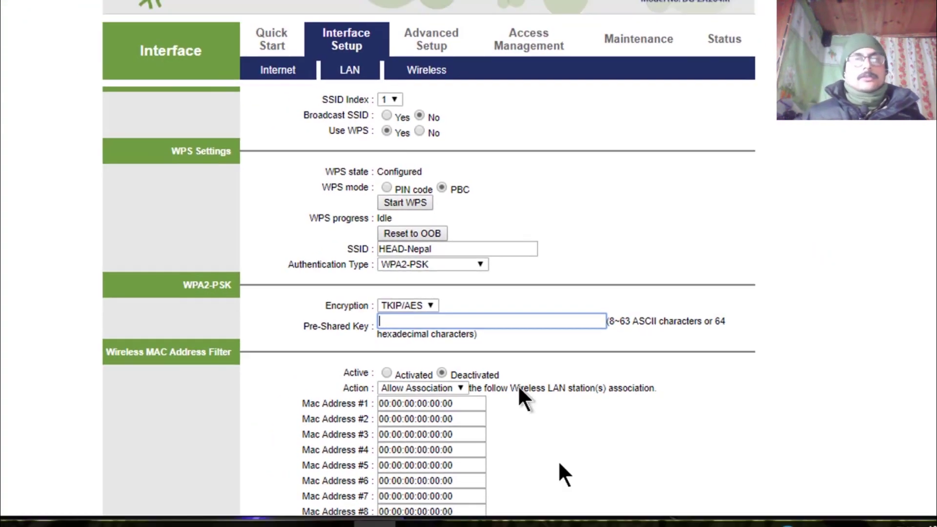
scroll(519, 388, down, 2)
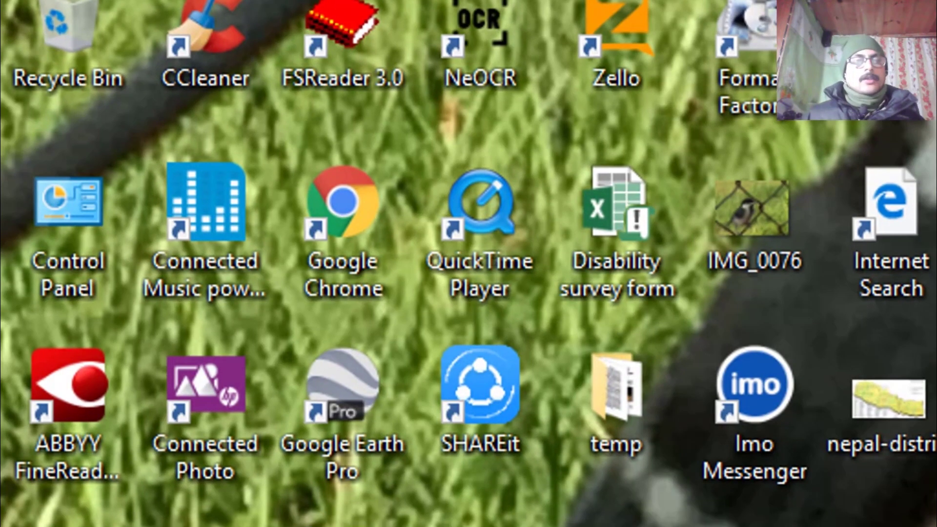
Launch Google Chrome from the desktop and load the router address 192.168.1.1.
double_click(342, 210)
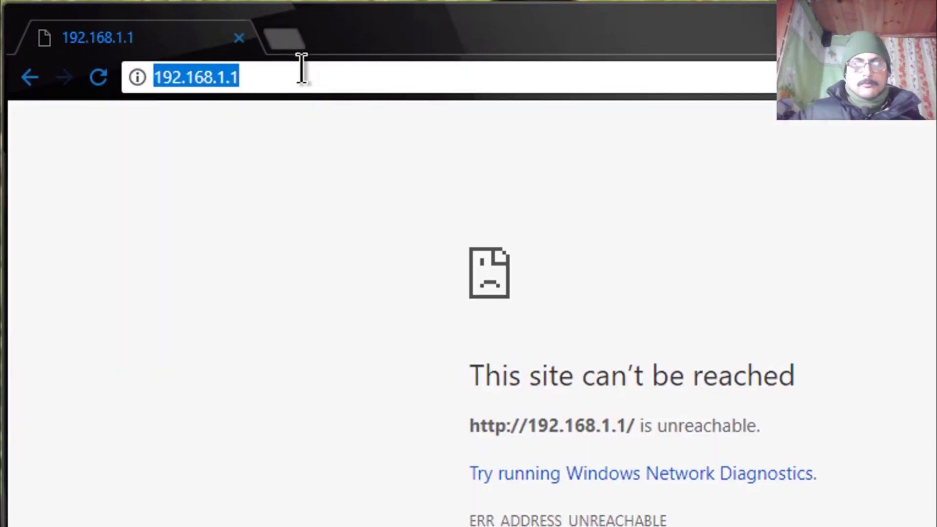
text(1)
text(2.)
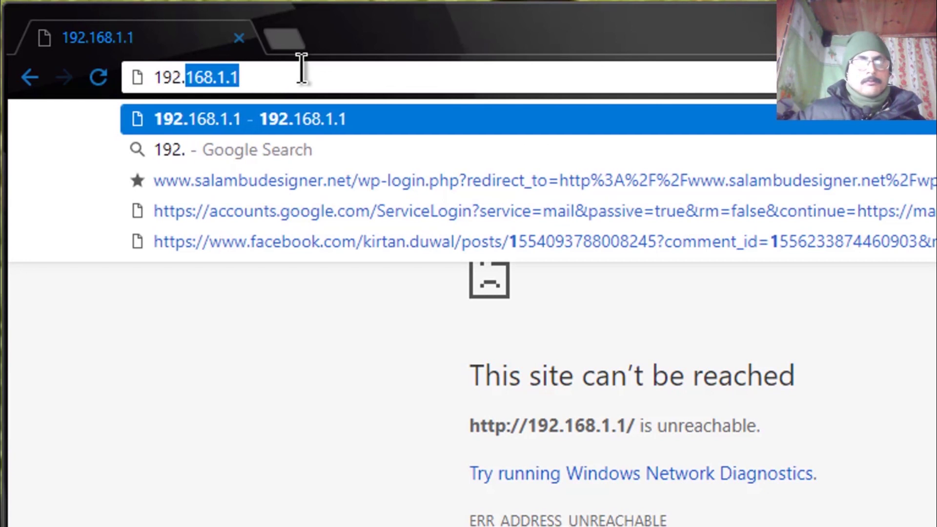
text(168.1.1)
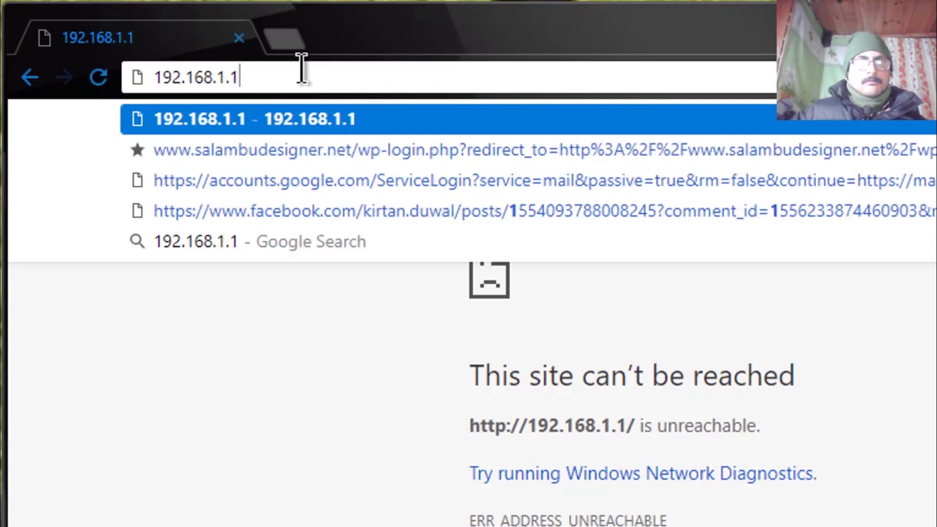
key(Return)
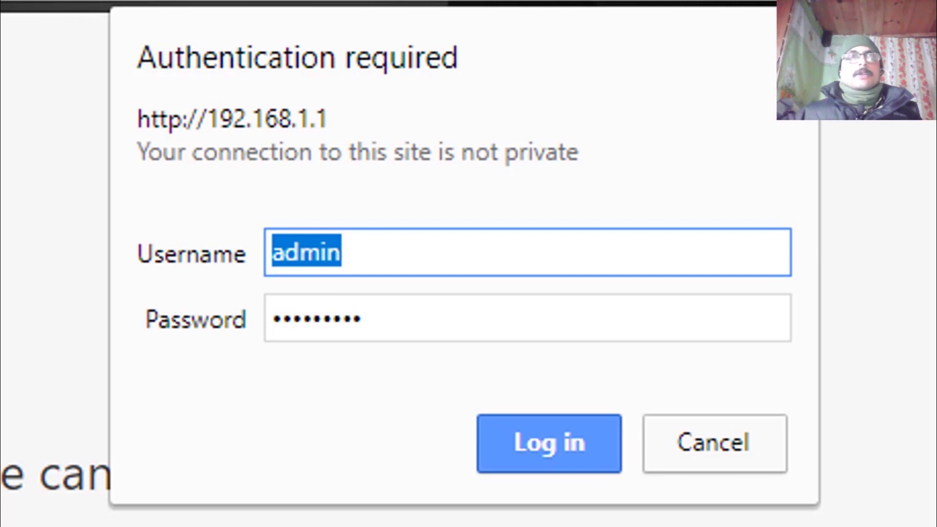
Re-enter the username admin and the account password in the authentication prompt and log in.
key(BackSpace)
text(admin)
key(Tab)
text(*********)
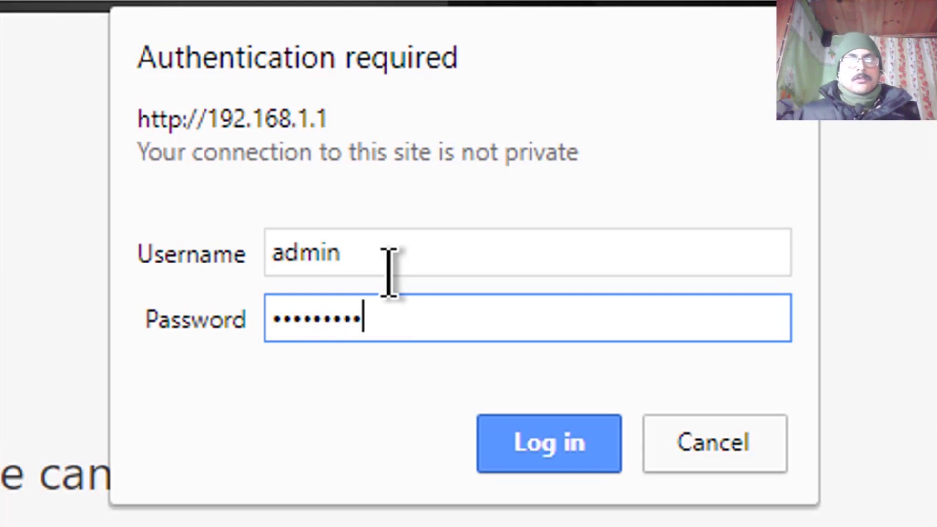
click(550, 446)
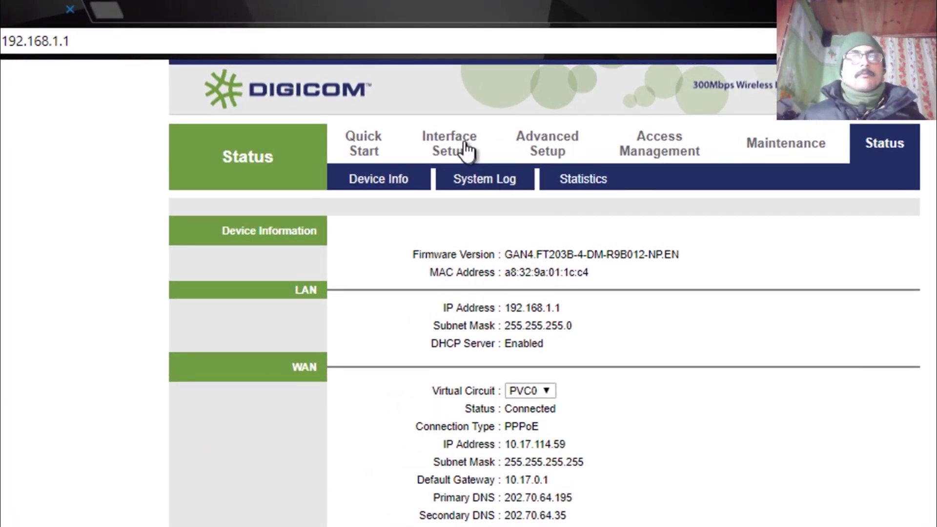
Return to the router's wireless interface settings and bring up the pre-shared key setting.
click(465, 146)
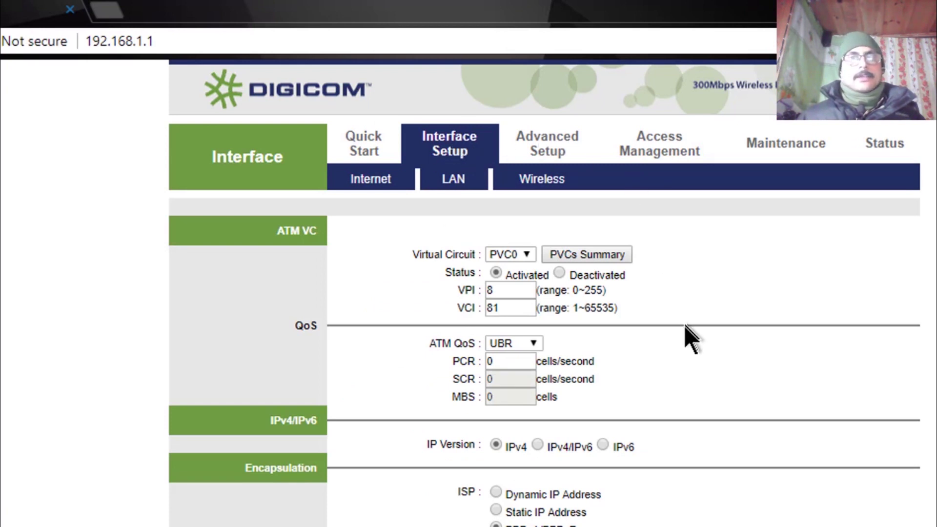
click(541, 179)
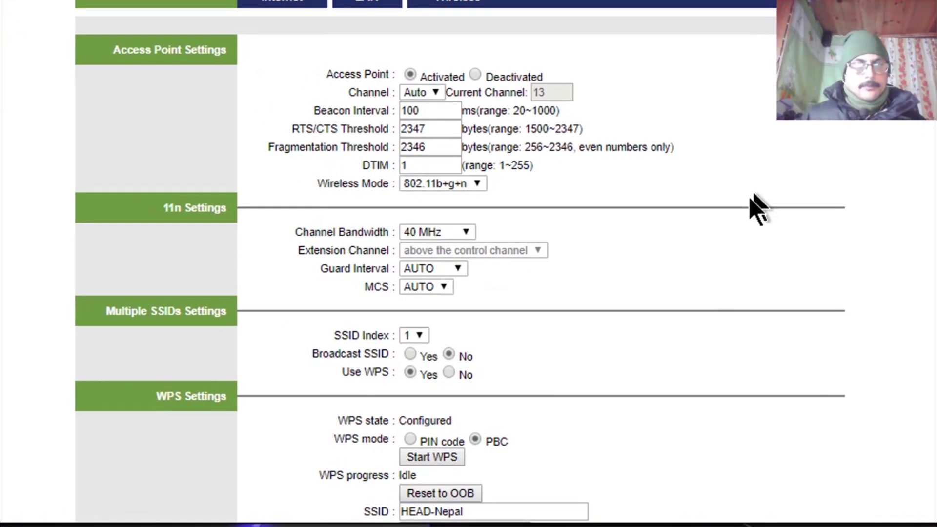
scroll(469, 293, down, 10)
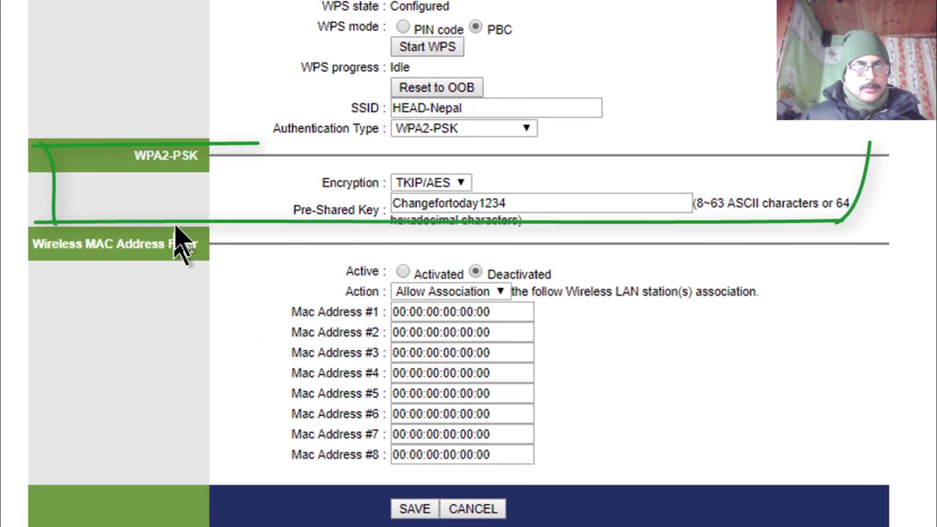
Replace the WPA2-PSK pre-shared key with the new Wi-Fi password and save the wireless settings.
click(546, 207)
key(BackSpace)
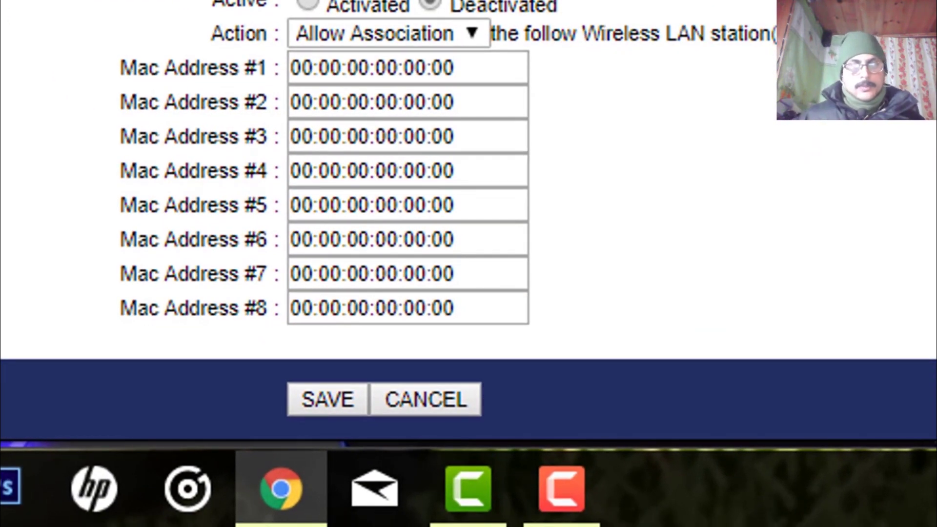
click(311, 404)
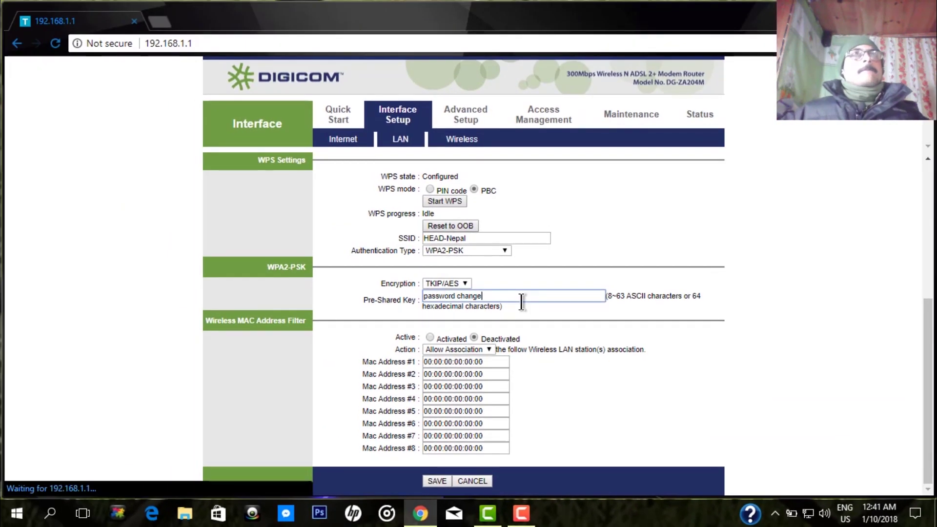